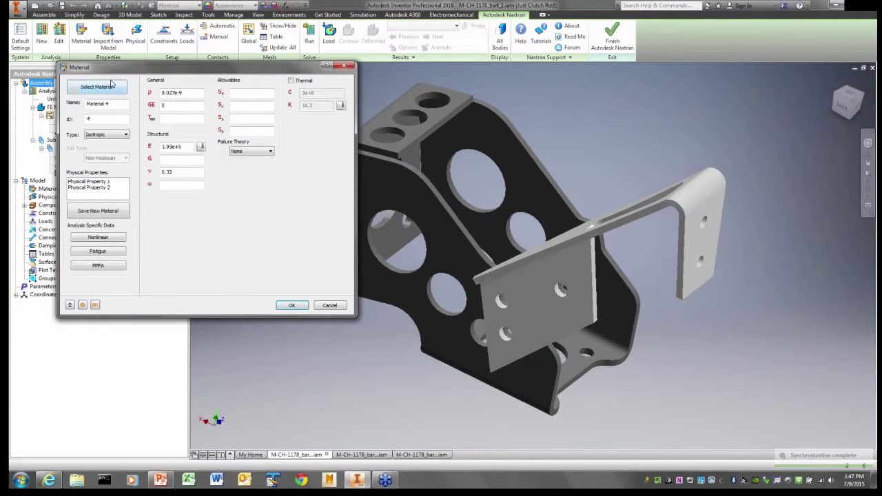
# - Change the material to Alloy Steel from the Autodesk library and clear its shear modulus
pyautogui.click(115, 91)
pyautogui.doubleClick(236, 77)
pyautogui.click(261, 133)
pyautogui.click(315, 199)
pyautogui.doubleClick(180, 158)
pyautogui.press('Delete')
pyautogui.click(295, 306)
pyautogui.click(48, 189)
# - Close the assembly without saving, then open the other clutch-rest version and accept the unresolved-components warning
pyautogui.click(872, 67)
pyautogui.click(416, 258)
pyautogui.click(15, 8)
pyautogui.click(116, 78)
pyautogui.click(399, 263)
pyautogui.click(525, 267)
pyautogui.click(516, 266)
# - Enter Autodesk Nastran In-CAD and clear Aluminum 6061's shear modulus value of 25864
pyautogui.click(289, 15)
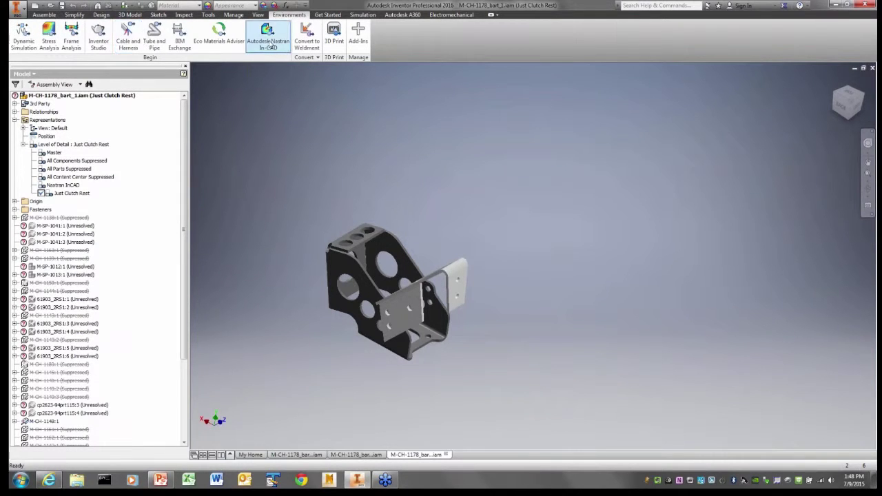
pyautogui.click(269, 40)
pyautogui.click(105, 41)
pyautogui.click(15, 181)
pyautogui.doubleClick(63, 197)
pyautogui.moveTo(180, 159); pyautogui.dragTo(130, 161)
pyautogui.press('Delete')
pyautogui.click(291, 306)
# - Replace the Generic material with Alloy Steel and clear its 80000 shear modulus
pyautogui.doubleClick(55, 206)
pyautogui.click(105, 89)
pyautogui.click(237, 78)
pyautogui.click(262, 133)
pyautogui.click(311, 200)
pyautogui.doubleClick(181, 159)
pyautogui.press('Delete')
pyautogui.click(294, 308)
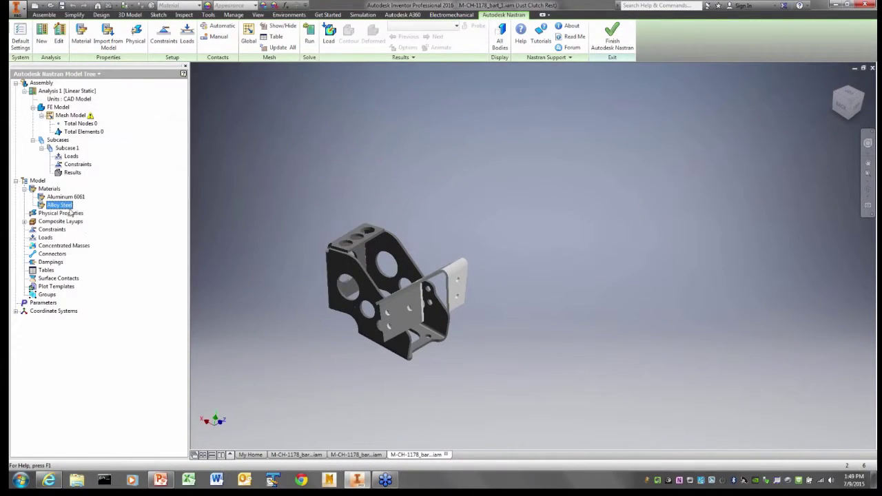
# - Create Physical Properties 1 and 2 with associated geometry, assigning the second to the clutch rest part
pyautogui.click(133, 36)
pyautogui.click(72, 191)
pyautogui.click(158, 306)
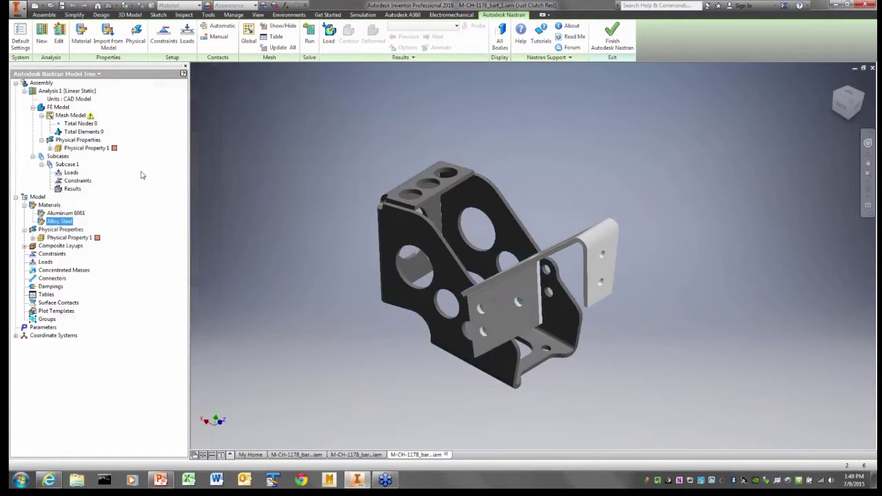
pyautogui.click(135, 34)
pyautogui.click(72, 191)
pyautogui.click(507, 303)
pyautogui.click(157, 306)
pyautogui.click(33, 246)
pyautogui.click(33, 262)
# - Fix all degrees of freedom on the four base-plate hole faces, then return to the home view
pyautogui.click(164, 35)
pyautogui.click(614, 287)
pyautogui.click(736, 255)
pyautogui.click(754, 329)
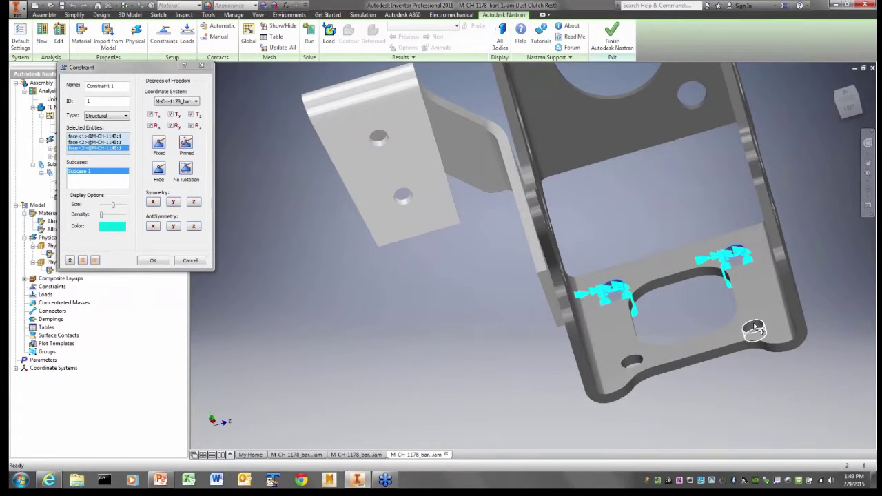
pyautogui.click(634, 365)
pyautogui.click(160, 262)
pyautogui.press('F6')
pyautogui.press('F6')
pyautogui.click(187, 38)
# - Apply a 600 N force on the clutch rest's top face, directed along its top edge
pyautogui.click(589, 165)
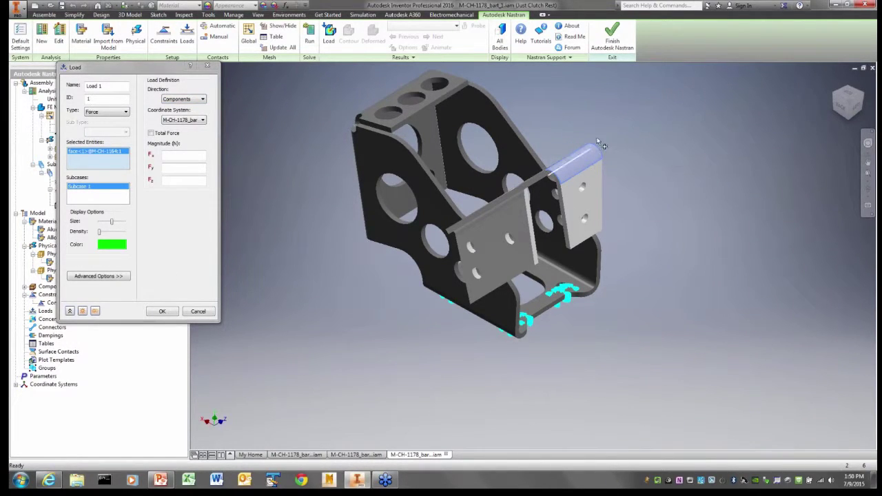
pyautogui.click(201, 99)
pyautogui.click(188, 118)
pyautogui.click(494, 197)
pyautogui.click(171, 156)
pyautogui.write('600')
pyautogui.click(163, 312)
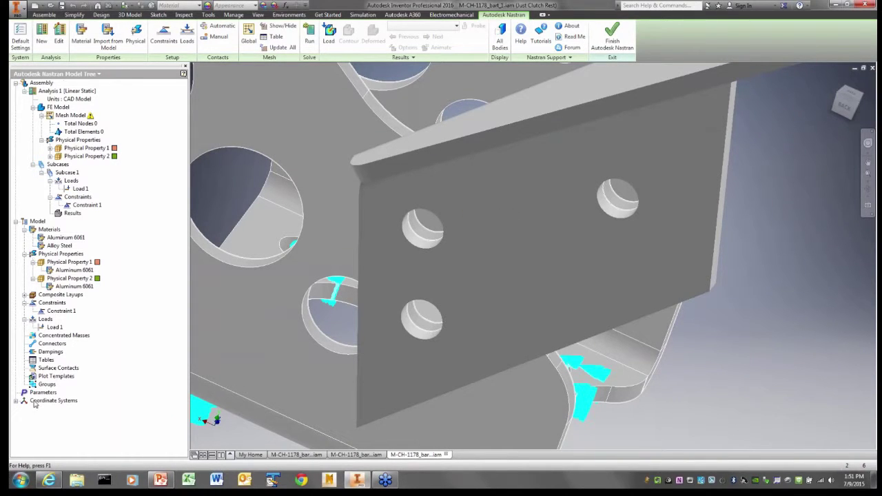
# - Create a bolt connector through the first hole, picking the bracket head edge and clutch-rest nut edge
pyautogui.rightClick(52, 343)
pyautogui.click(74, 349)
pyautogui.click(114, 101)
pyautogui.click(108, 135)
pyautogui.click(165, 126)
pyautogui.click(425, 227)
pyautogui.click(412, 244)
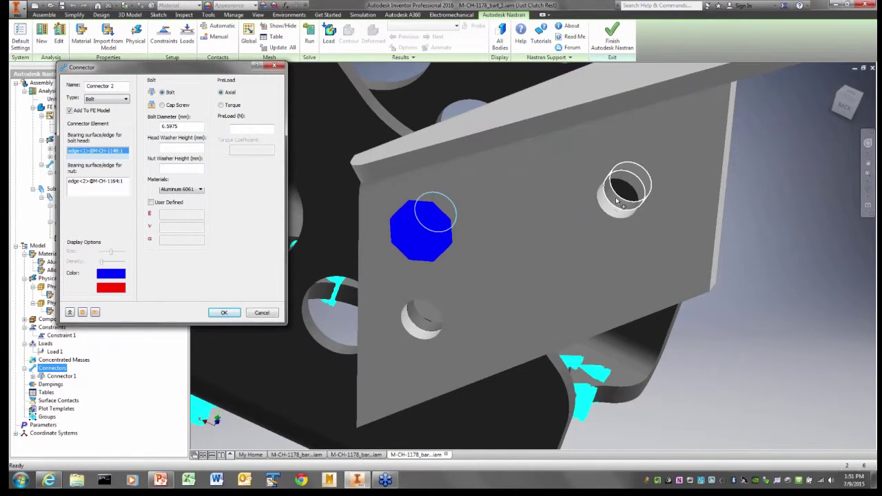
pyautogui.click(615, 208)
pyautogui.click(613, 219)
pyautogui.click(95, 312)
# - Add a bolt through the lower hole's head and nut edges and save the connector
pyautogui.click(90, 154)
pyautogui.click(424, 326)
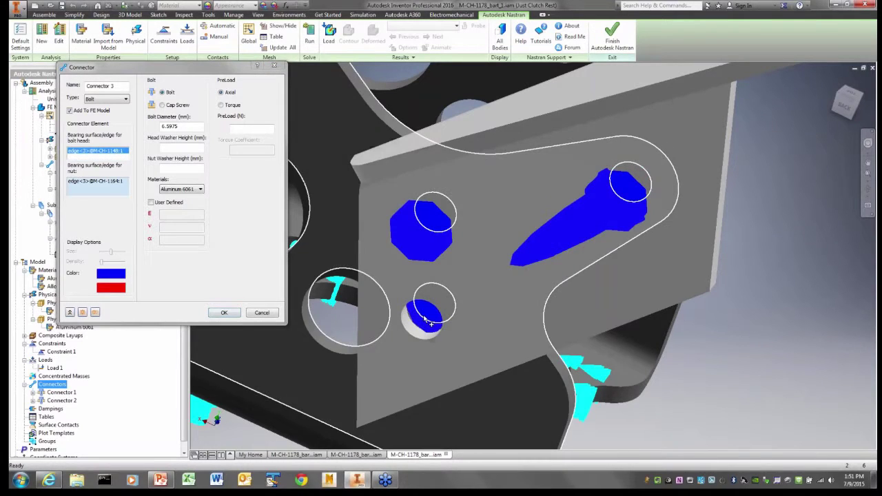
pyautogui.click(415, 340)
pyautogui.click(225, 313)
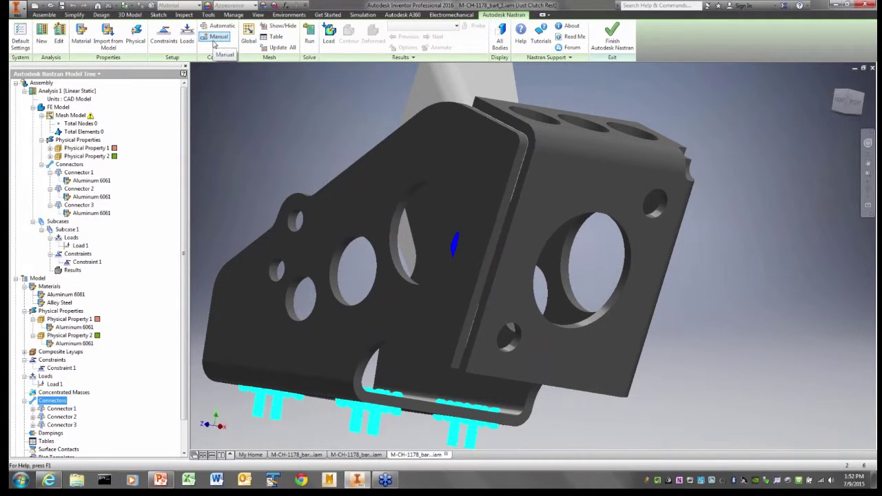
# - Start a manual surface contact with the bracket's narrow top, fillet and side faces as master
pyautogui.click(215, 39)
pyautogui.click(116, 124)
pyautogui.click(508, 126)
pyautogui.click(524, 141)
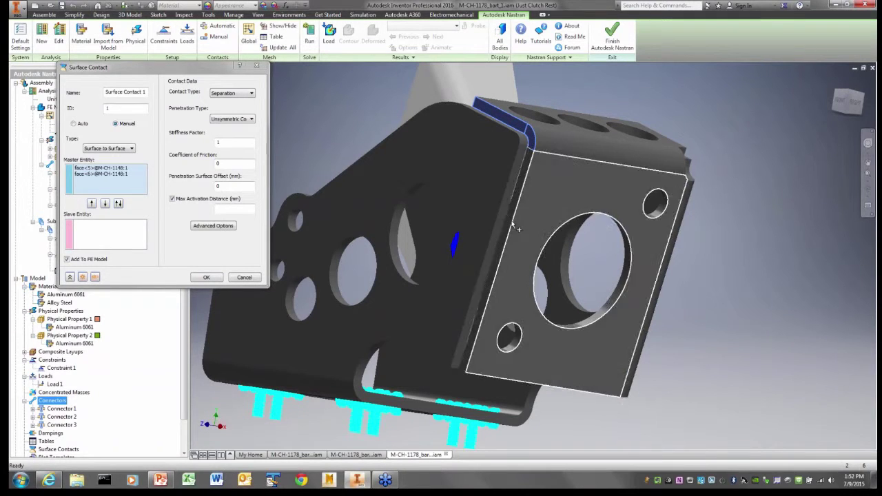
pyautogui.click(516, 229)
# - Pick the three mating slave faces, set the contact type to Offset Bonded, and confirm
pyautogui.press('F6')
pyautogui.click(99, 233)
pyautogui.click(508, 133)
pyautogui.click(515, 146)
pyautogui.click(513, 169)
pyautogui.click(244, 94)
pyautogui.click(230, 127)
pyautogui.click(226, 208)
pyautogui.click(206, 277)
# - Change the global element size from 13.0586 to 5 and generate the mesh
pyautogui.click(249, 40)
pyautogui.moveTo(148, 93); pyautogui.dragTo(105, 92)
pyautogui.write('5.')
pyautogui.click(110, 184)
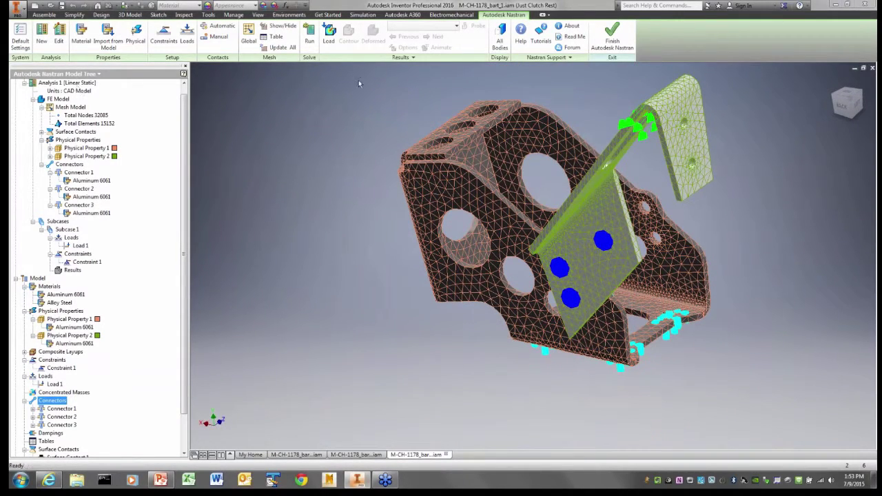
# - Run the static analysis and plot SOLID VON MISES STRESS on the deformed bracket (0 to 1017.94)
pyautogui.click(309, 35)
pyautogui.click(476, 272)
pyautogui.click(402, 47)
pyautogui.moveTo(98, 71); pyautogui.dragTo(86, 89)
pyautogui.click(248, 119)
pyautogui.scroll(-6, 279, 304)
pyautogui.scroll(-9, 278, 280)
pyautogui.click(229, 244)
pyautogui.click(61, 140)
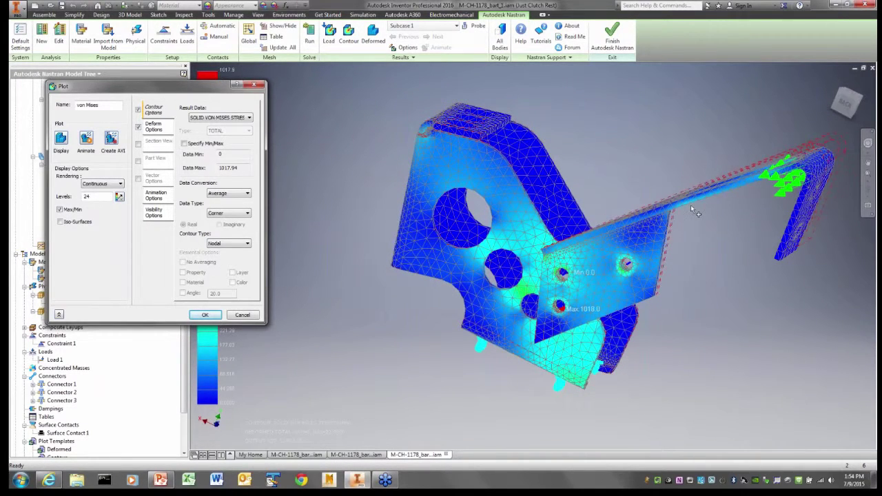
# - Copy Analysis 1 and paste it into the Assembly node as Copy of Analysis 1
pyautogui.click(204, 315)
pyautogui.moveTo(183, 157); pyautogui.dragTo(183, 104)
pyautogui.rightClick(47, 95)
pyautogui.click(69, 131)
pyautogui.rightClick(64, 94)
pyautogui.click(61, 85)
pyautogui.click(43, 83)
pyautogui.rightClick(43, 82)
pyautogui.click(66, 111)
# - Set Copy of Analysis 1's analysis type to Linear Buckling
pyautogui.doubleClick(69, 98)
pyautogui.click(236, 62)
pyautogui.click(195, 83)
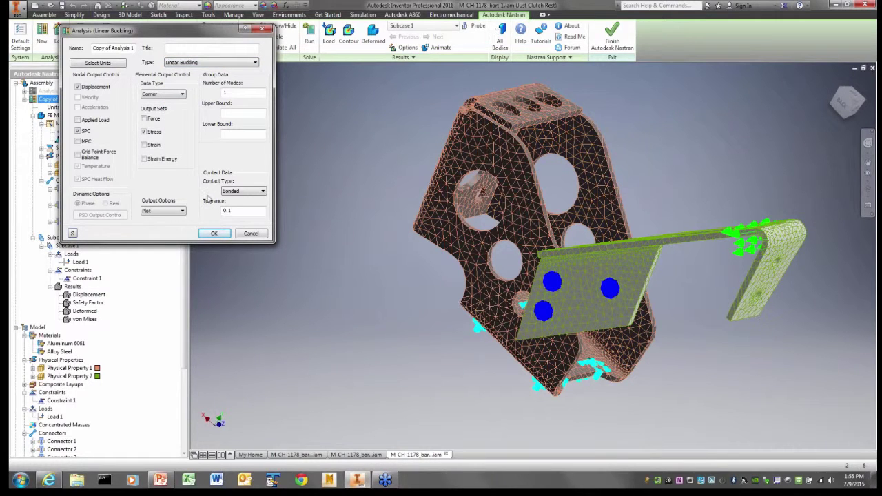
pyautogui.click(213, 234)
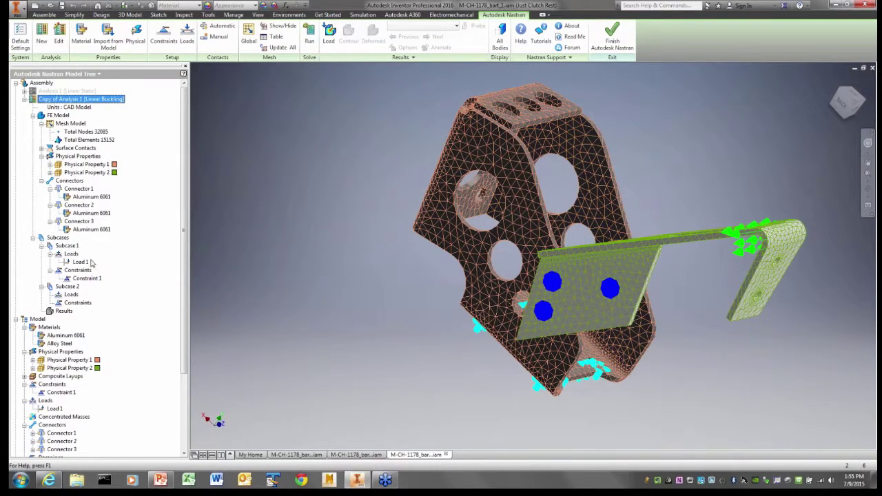
# - Add Load 1 to Subcase 2 and change Connector 1's material to Alloy Steel
pyautogui.moveTo(80, 262); pyautogui.dragTo(78, 311)
pyautogui.doubleClick(88, 197)
pyautogui.click(318, 324)
pyautogui.doubleClick(81, 189)
pyautogui.click(189, 207)
pyautogui.click(177, 222)
pyautogui.click(213, 331)
# - Change the material of Connectors 2 and 3 to Alloy Steel
pyautogui.doubleClick(86, 200)
pyautogui.click(189, 207)
pyautogui.click(172, 221)
pyautogui.click(213, 332)
pyautogui.doubleClick(76, 214)
pyautogui.click(283, 326)
pyautogui.doubleClick(89, 207)
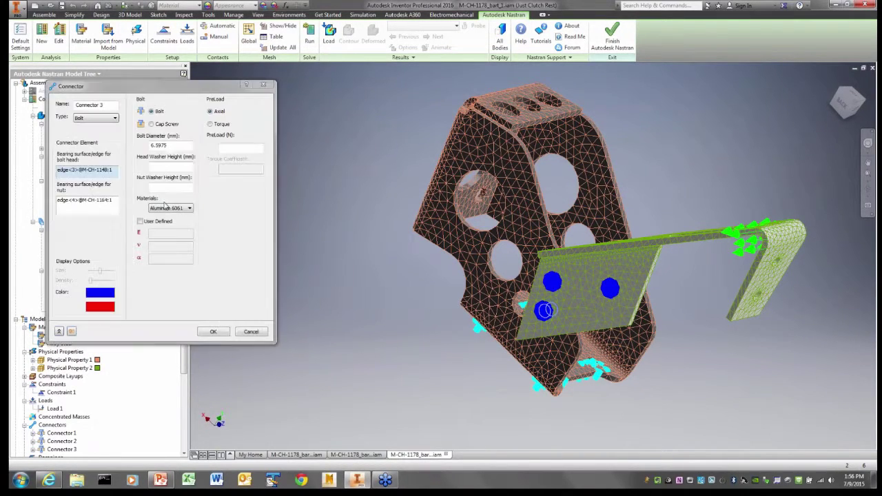
pyautogui.click(169, 208)
pyautogui.click(173, 222)
pyautogui.click(217, 334)
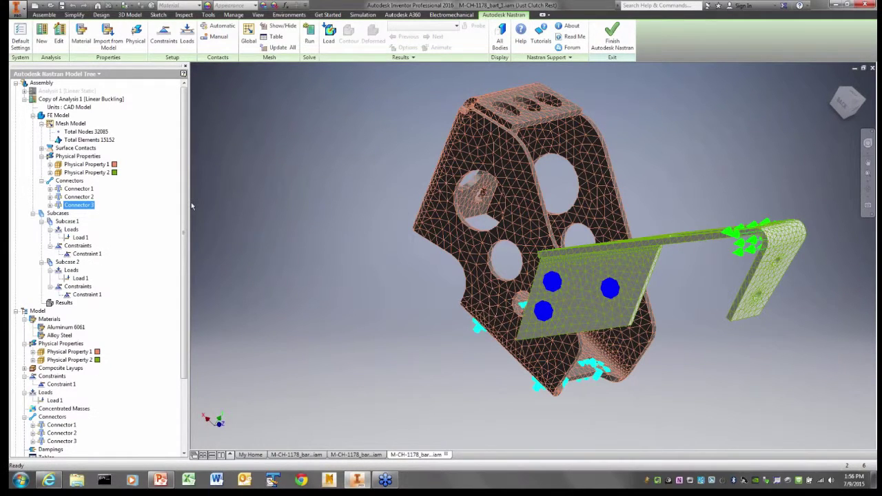
# - Run the linear buckling solve and read the MODE 1 eigenvalue of 1.143605
pyautogui.click(310, 41)
pyautogui.click(478, 273)
pyautogui.click(457, 26)
pyautogui.click(417, 109)
# - Review Load 1's settings without changing them
pyautogui.doubleClick(80, 237)
pyautogui.click(150, 330)
pyautogui.moveTo(579, 266)
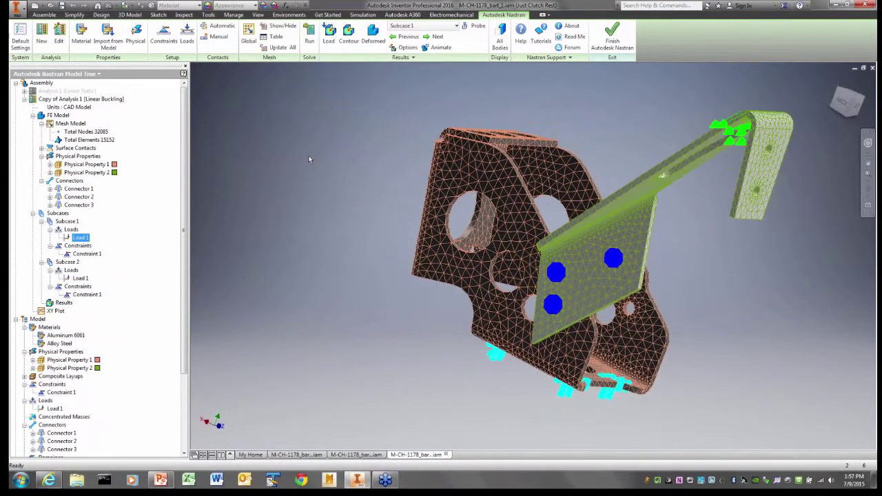
# - Copy the linear buckling analysis under Assembly and make the copy a Nonlinear Buckling analysis
pyautogui.click(66, 100)
pyautogui.rightClick(77, 101)
pyautogui.click(89, 142)
pyautogui.click(41, 83)
pyautogui.rightClick(43, 83)
pyautogui.click(63, 112)
pyautogui.doubleClick(64, 108)
pyautogui.click(228, 63)
pyautogui.click(207, 106)
pyautogui.click(213, 233)
# - Set Nonlinear Setup 1 to Intermediate Output All with 20 increments
pyautogui.click(76, 263)
pyautogui.doubleClick(76, 265)
pyautogui.click(177, 142)
pyautogui.click(177, 158)
pyautogui.click(176, 142)
pyautogui.click(174, 166)
pyautogui.doubleClick(159, 118)
pyautogui.write('20')
pyautogui.click(152, 204)
# - In the first M-CH-1178 assembly, load Nonlinear Buckling.FNO results and list the load increments
pyautogui.click(298, 455)
pyautogui.click(328, 34)
pyautogui.moveTo(603, 187); pyautogui.dragTo(603, 202)
pyautogui.click(425, 219)
pyautogui.click(552, 300)
pyautogui.click(440, 27)
pyautogui.scroll(-2, 452, 131)
pyautogui.moveTo(459, 128); pyautogui.dragTo(460, 85)
# - Open the Maximum Displacement Versus Load Scale Factor XY plot from the model tree
pyautogui.click(346, 101)
pyautogui.click(33, 343)
pyautogui.doubleClick(101, 352)
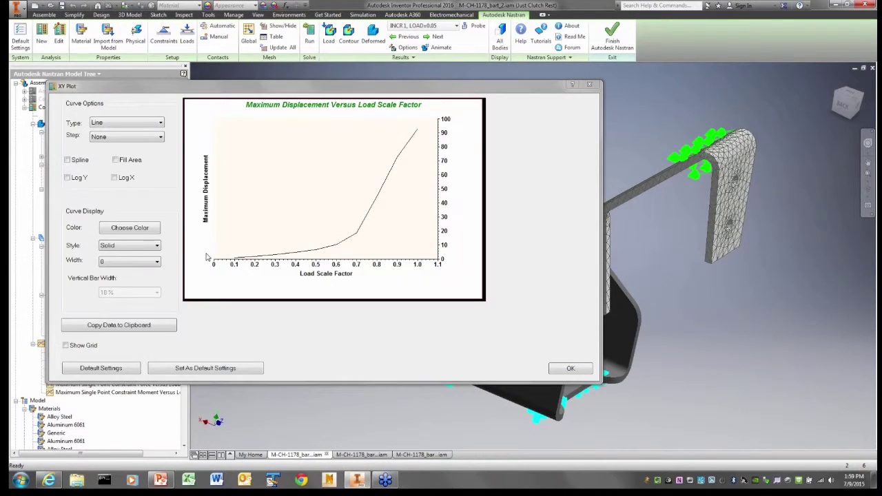
pyautogui.moveTo(235, 263)
pyautogui.moveTo(338, 249)
# - Display the total displacement contour at INCR 20, LOAD=1.0, peaking at 94.21
pyautogui.click(571, 369)
pyautogui.click(406, 48)
pyautogui.click(116, 111)
pyautogui.click(82, 242)
pyautogui.click(251, 119)
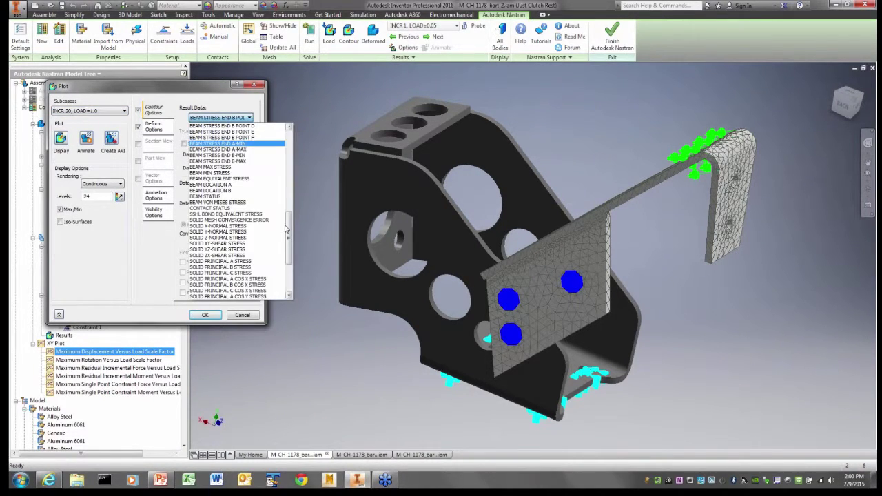
pyautogui.scroll(4, 289, 131)
pyautogui.click(207, 126)
pyautogui.click(61, 138)
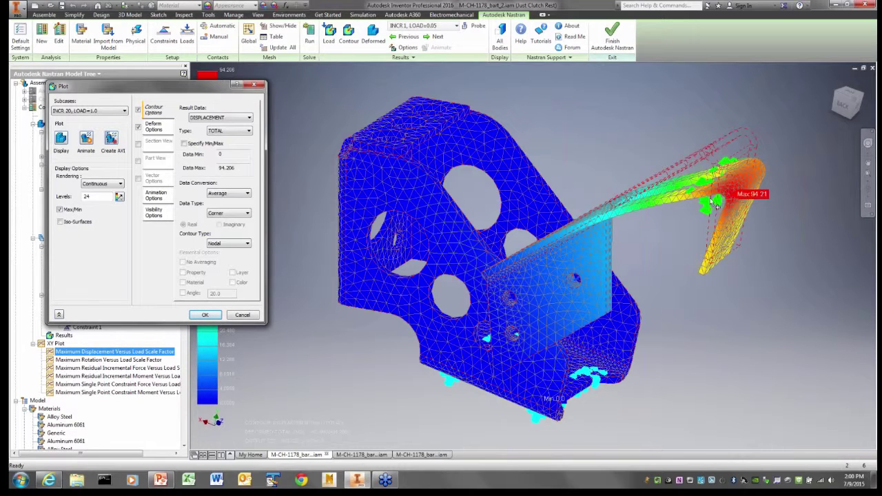
# - Cancel the Plot dialog and finish the Autodesk Nastran environment
pyautogui.click(238, 317)
pyautogui.click(126, 15)
pyautogui.click(103, 74)
pyautogui.click(321, 34)
# - Start replacing the bent bracket and browse to the D:\Data\Presentations\AMPS2015 folder
pyautogui.click(577, 257)
pyautogui.moveTo(184, 357); pyautogui.dragTo(193, 443)
pyautogui.rightClick(40, 353)
pyautogui.moveTo(76, 325)
pyautogui.click(142, 359)
pyautogui.click(504, 127)
pyautogui.click(504, 126)
pyautogui.click(504, 126)
pyautogui.click(504, 127)
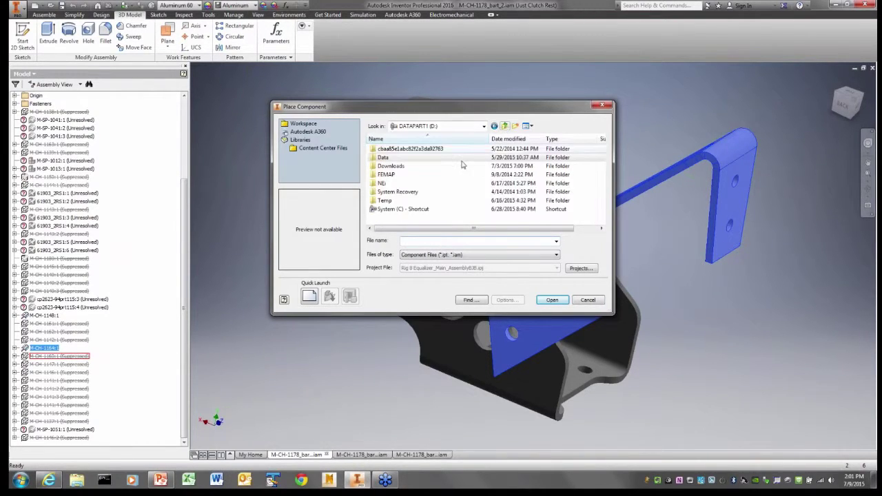
pyautogui.doubleClick(384, 157)
pyautogui.doubleClick(393, 175)
pyautogui.doubleClick(391, 191)
# - Open M-CH-1159.ipt as the replacement part, confirm Yes, and orbit to inspect it
pyautogui.moveTo(601, 153); pyautogui.dragTo(603, 188)
pyautogui.click(403, 201)
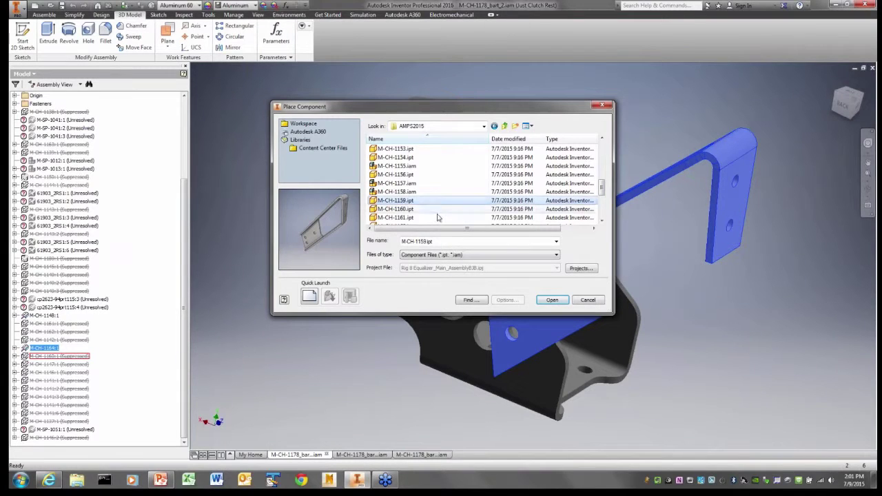
pyautogui.click(551, 300)
pyautogui.click(390, 235)
pyautogui.keyDown('shift'); pyautogui.moveTo(548, 274); pyautogui.dragTo(553, 272, button='middle'); pyautogui.keyUp('shift')
pyautogui.keyDown('shift'); pyautogui.moveTo(762, 307); pyautogui.dragTo(224, 138, button='middle'); pyautogui.keyUp('shift')
# - Re-enter Nastran In-CAD, accept the Load 1, Physical Property 2 and connector warnings, and reset the view
pyautogui.click(287, 14)
pyautogui.click(273, 40)
pyautogui.click(523, 278)
pyautogui.click(532, 274)
pyautogui.click(523, 279)
pyautogui.press('F6')
pyautogui.scroll(6, 164, 136)
# - Switch to the bart_3 document and load the NewModelNLBuckling2.FNO results
pyautogui.click(355, 459)
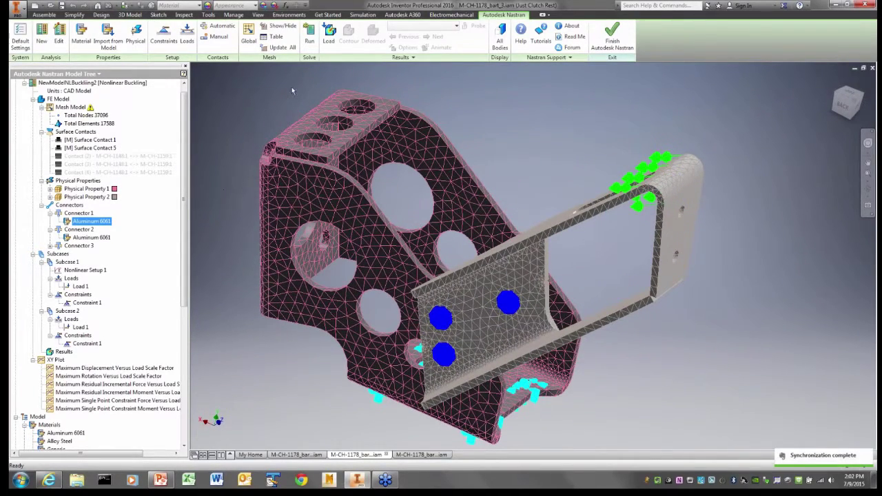
pyautogui.click(328, 34)
pyautogui.click(603, 200)
pyautogui.click(400, 208)
pyautogui.click(552, 300)
# - Open the Maximum Displacement Versus Load Scale Factor XY plot for the welded model
pyautogui.click(33, 360)
pyautogui.click(86, 369)
pyautogui.doubleClick(86, 369)
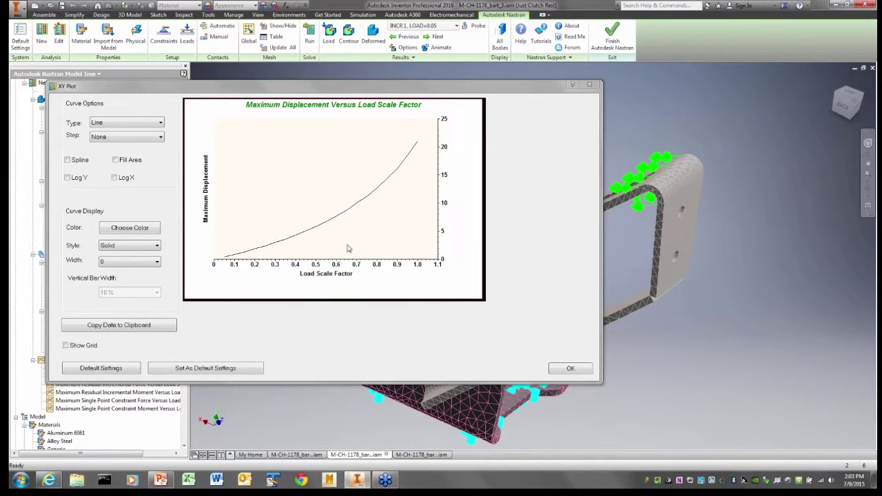
# - Close the XY plot and keep the results at INCR 1
pyautogui.click(569, 369)
pyautogui.click(456, 26)
pyautogui.scroll(-2, 456, 157)
pyautogui.click(495, 125)
# - Check that Load 1 is an 800 N force, leaving it unchanged
pyautogui.doubleClick(80, 287)
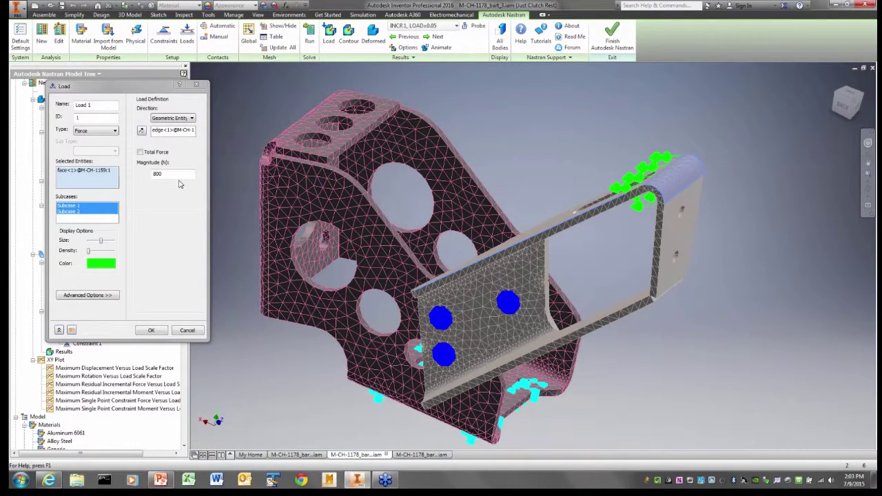
pyautogui.click(187, 331)
pyautogui.moveTo(164, 479)
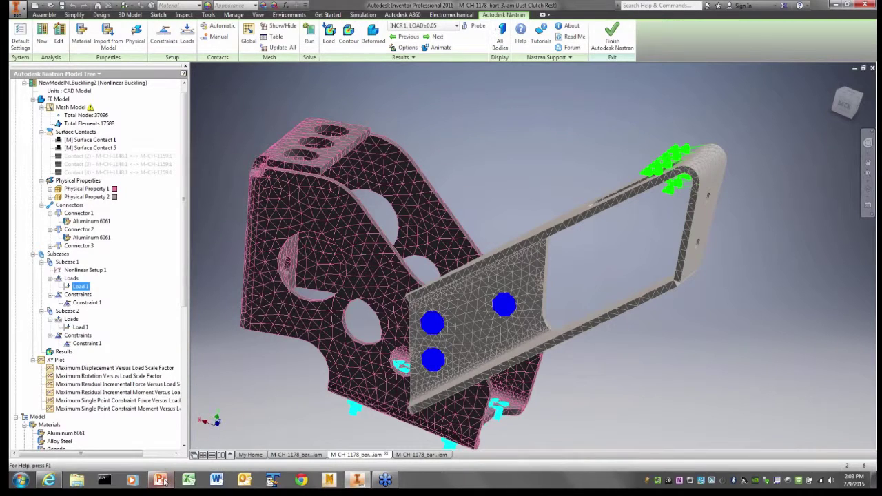